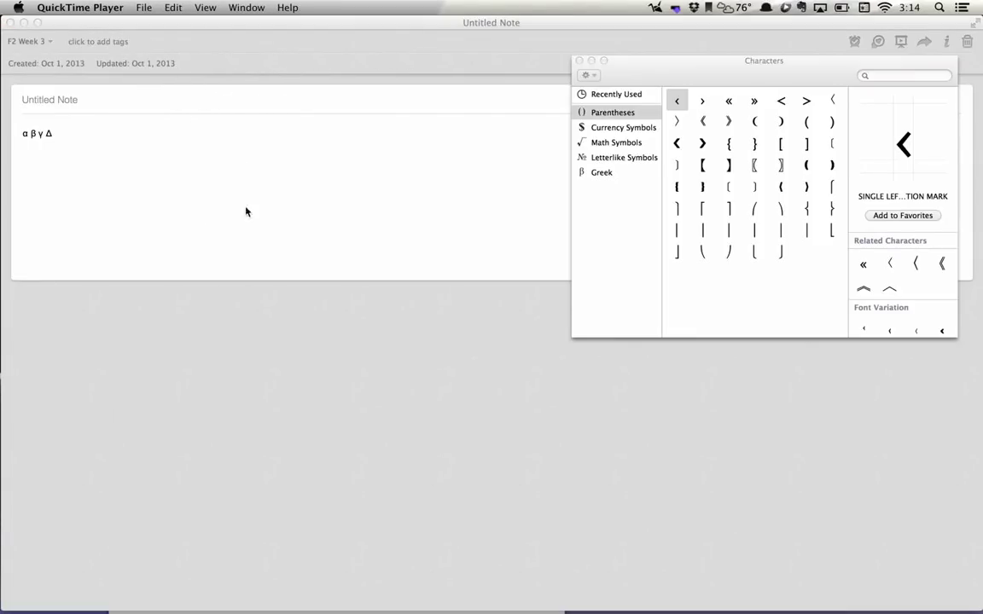
# Close the Characters palette and place the cursor on an empty line below α β γ Δ.
pyautogui.click(580, 60)
pyautogui.click(288, 211)
pyautogui.click(45, 145)
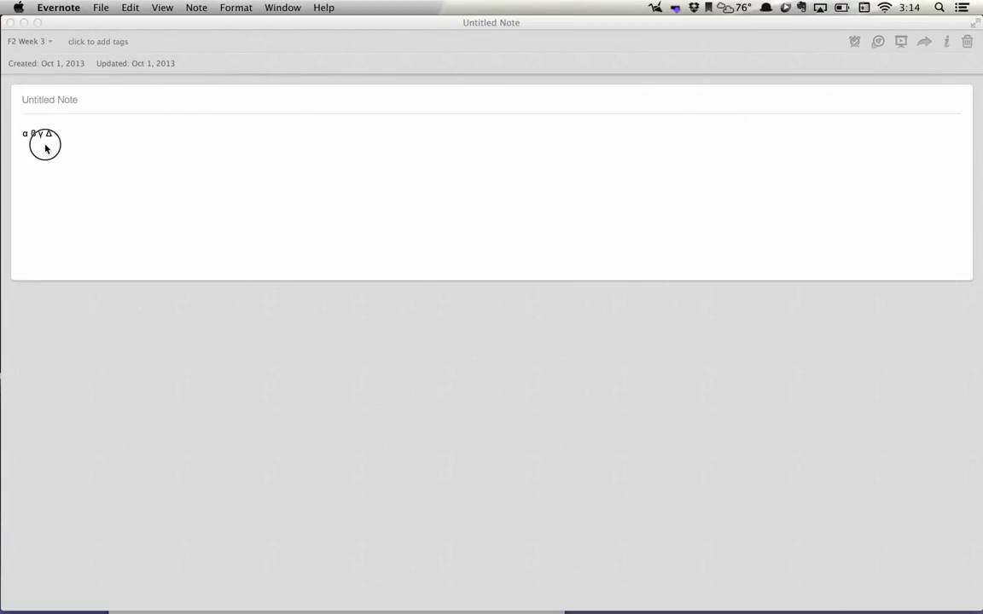
pyautogui.press('Left')
pyautogui.press('Right')
pyautogui.press('Right')
pyautogui.press('Right')
pyautogui.press('Right')
pyautogui.press('Right')
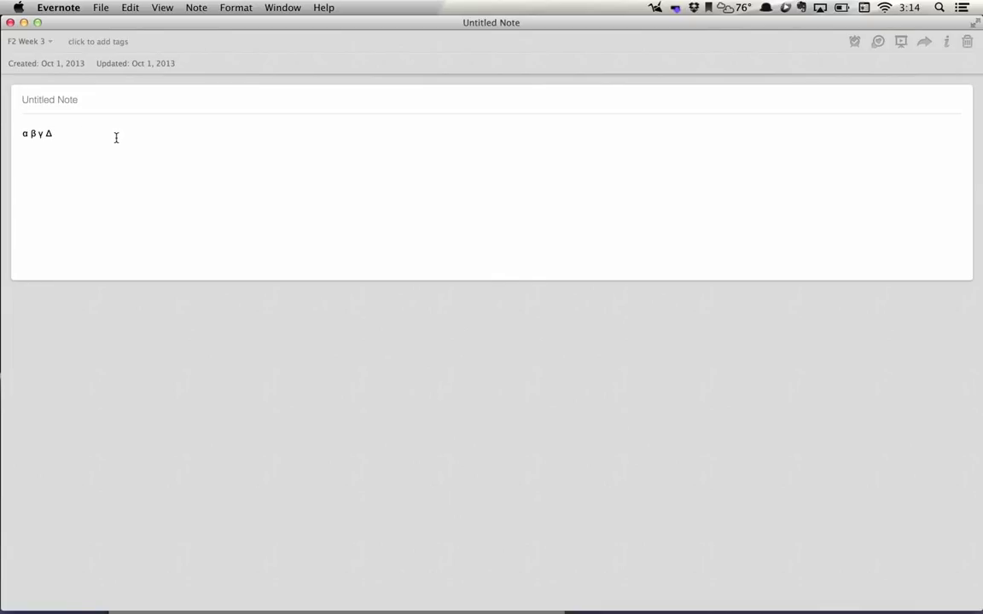
pyautogui.tripleClick(50, 132)
pyautogui.click(38, 160)
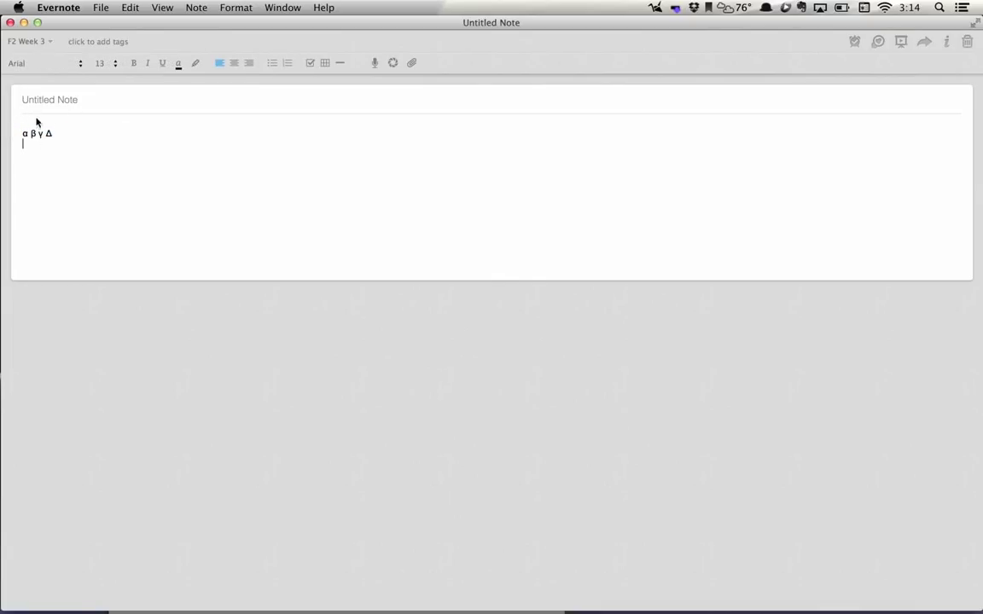
pyautogui.click(78, 175)
pyautogui.moveTo(234, 589)
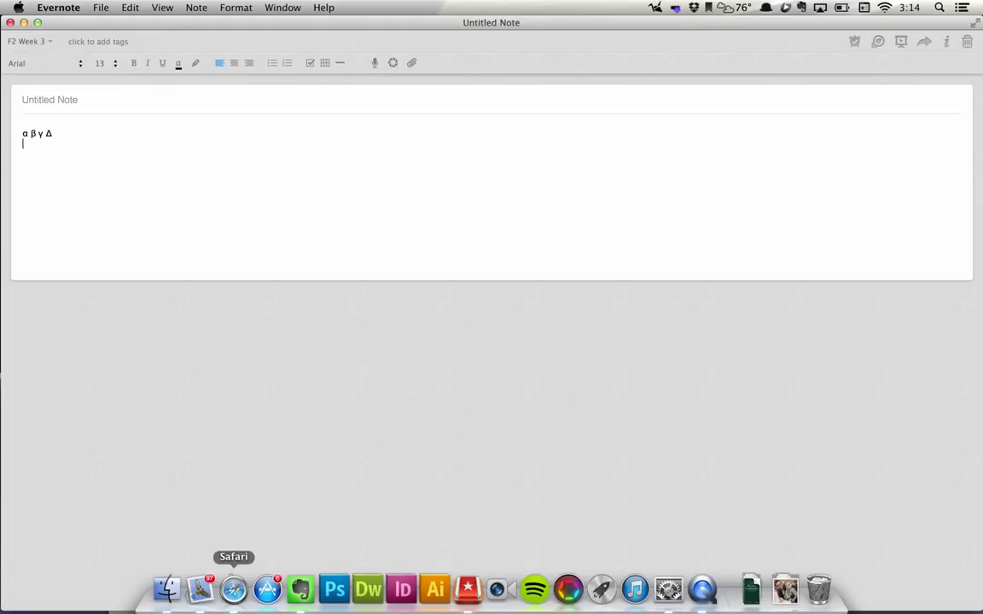
# Enable Keyboard & Character Viewer in Language & Text's Input Sources.
pyautogui.click(17, 8)
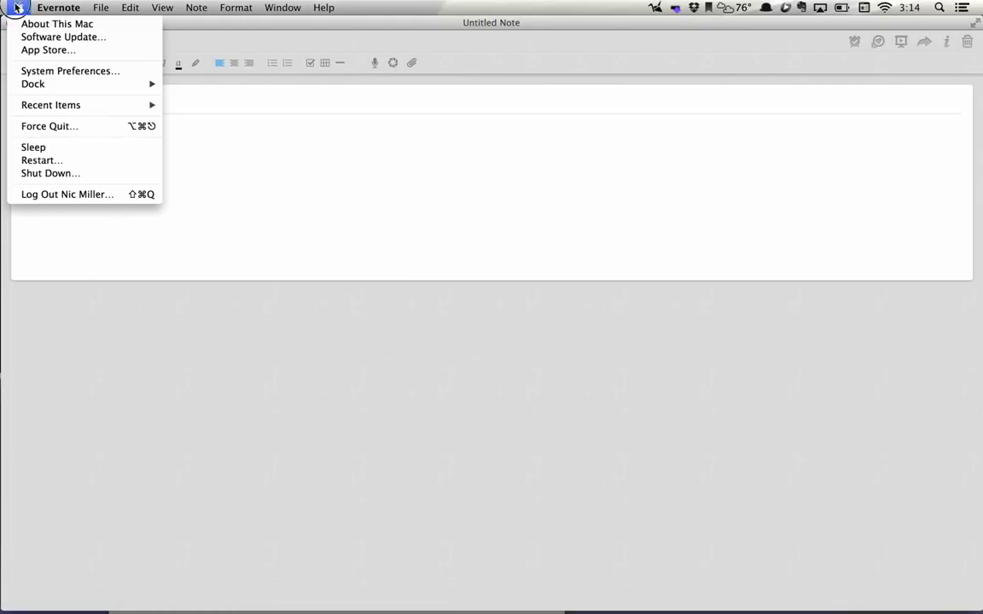
pyautogui.click(38, 74)
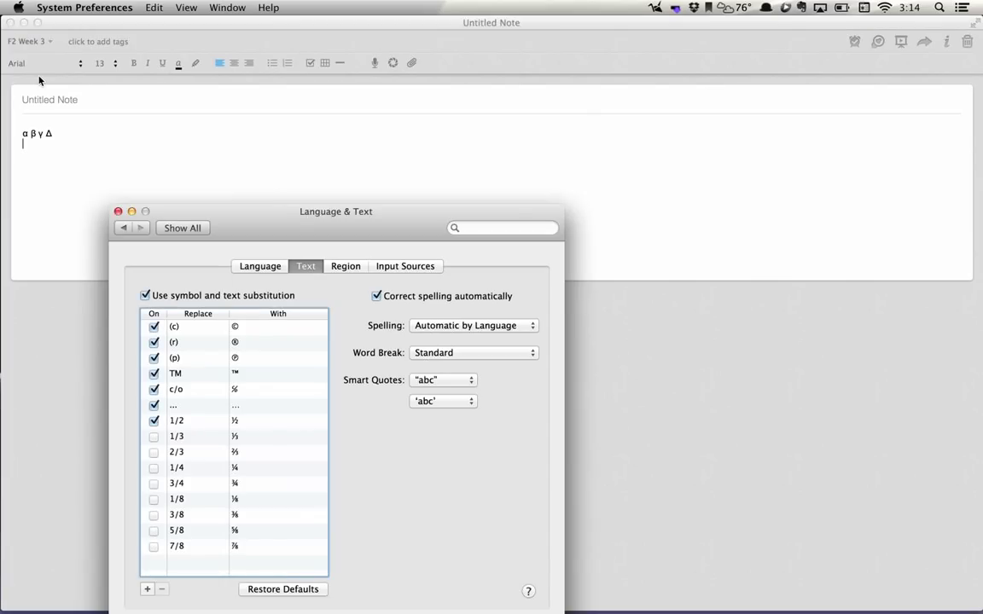
pyautogui.moveTo(288, 214); pyautogui.dragTo(243, 158)
pyautogui.click(120, 171)
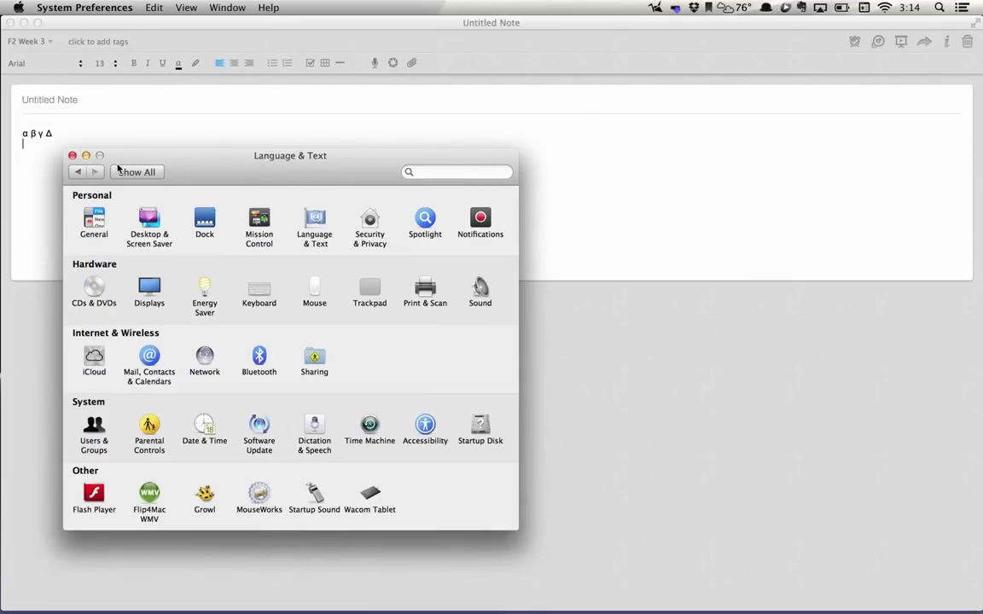
pyautogui.click(316, 222)
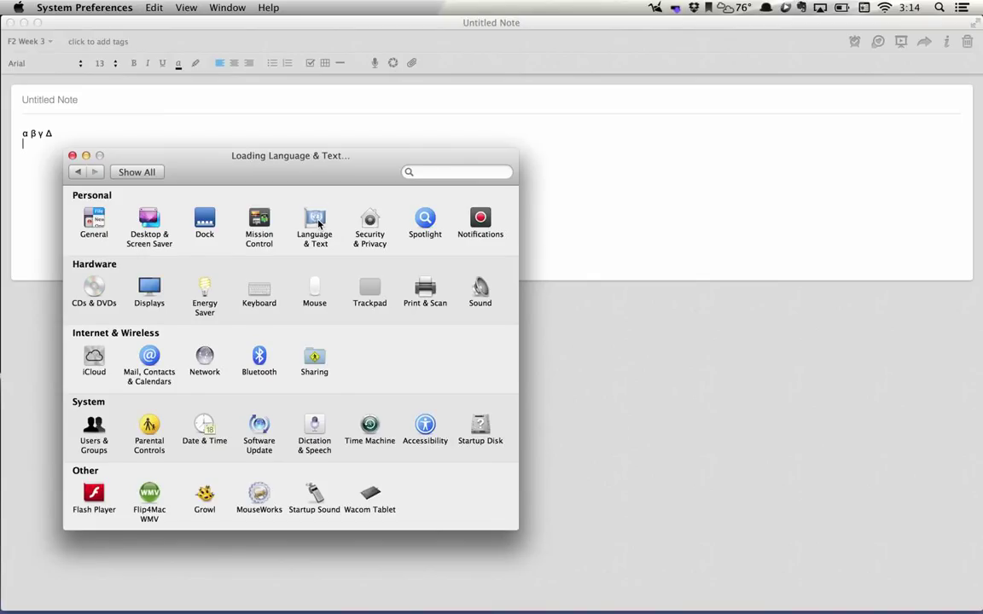
pyautogui.click(359, 212)
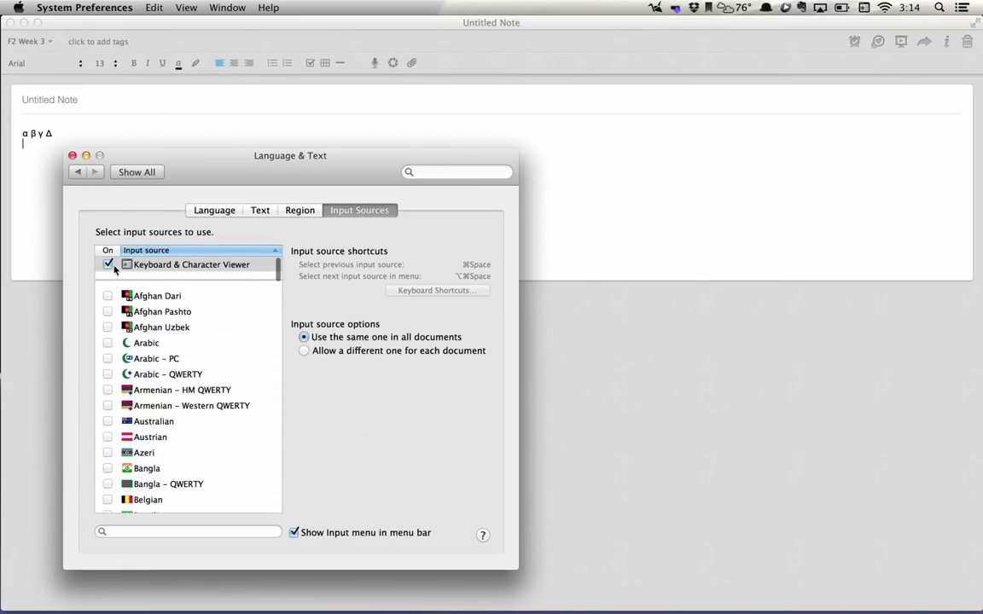
pyautogui.click(187, 270)
# Show Character Viewer from the input menu, search 'alpha', and select Greek small letter alpha.
pyautogui.click(864, 7)
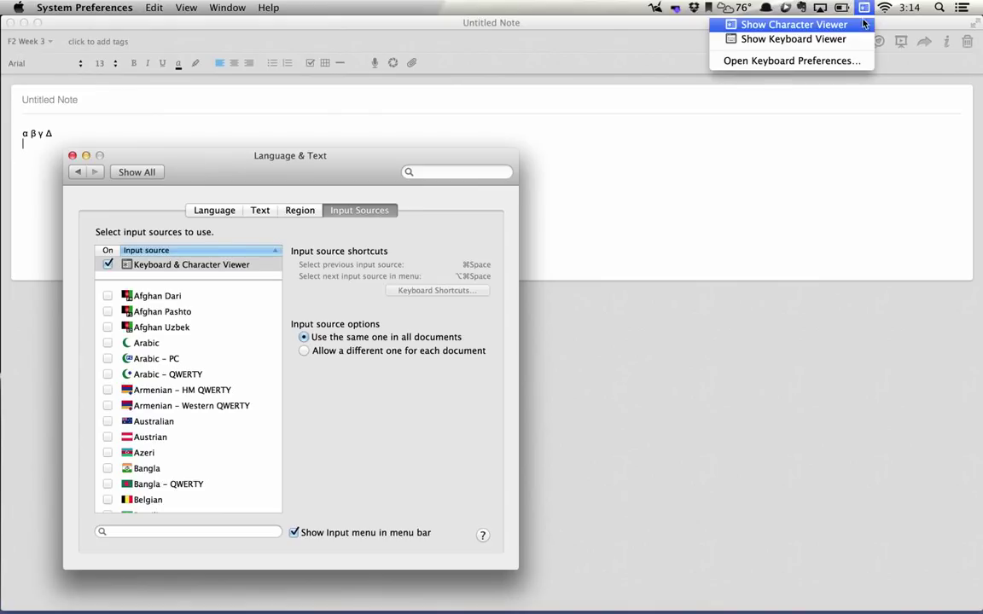
pyautogui.click(861, 25)
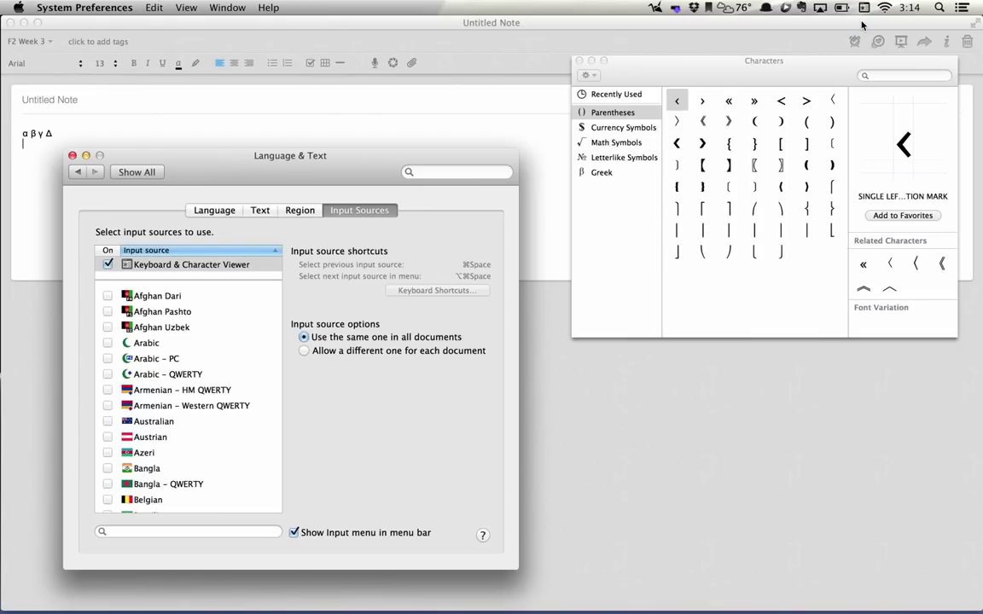
pyautogui.click(885, 77)
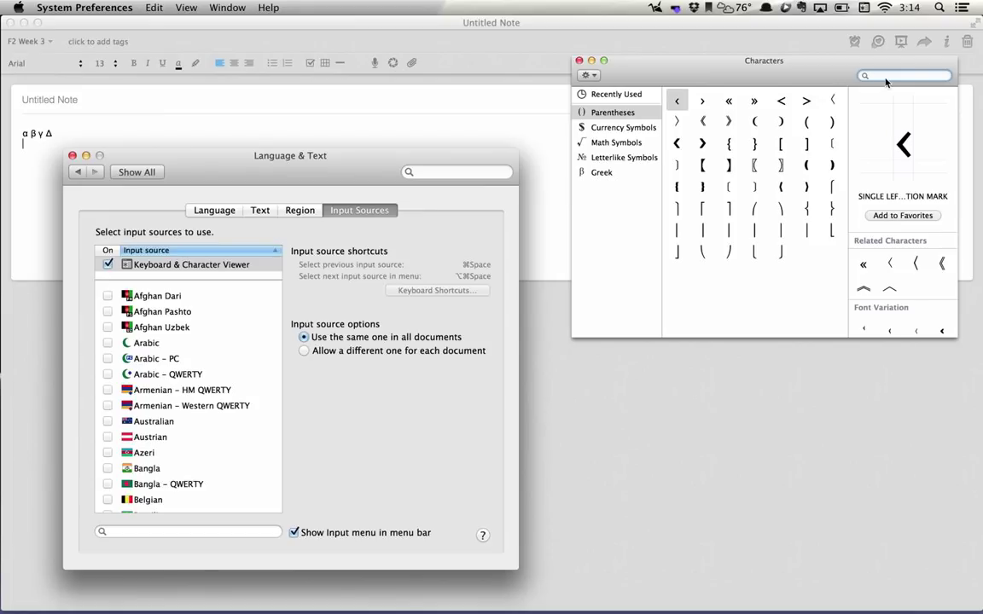
pyautogui.write('alpha')
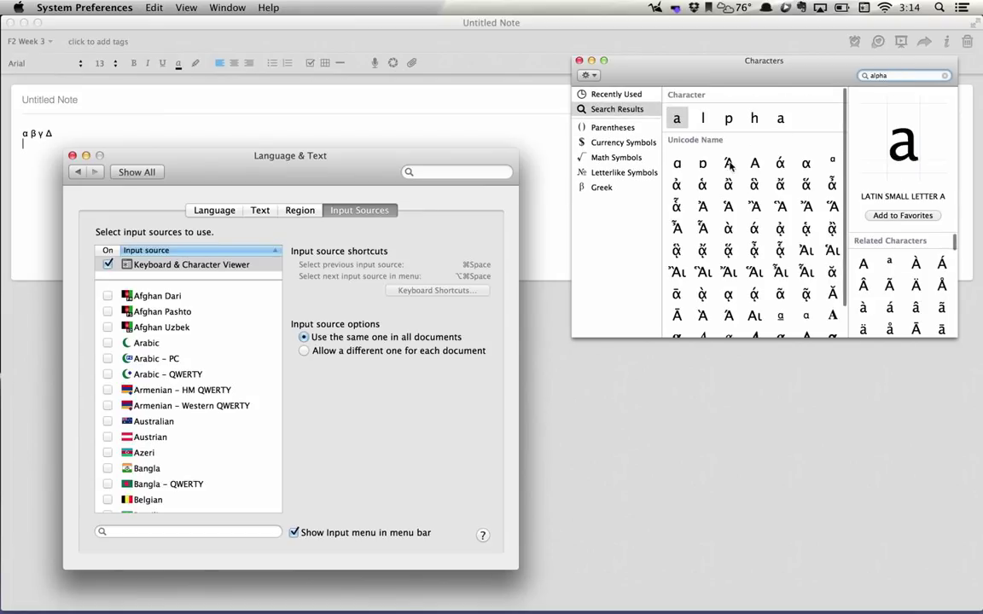
pyautogui.scroll(-2, 746, 256)
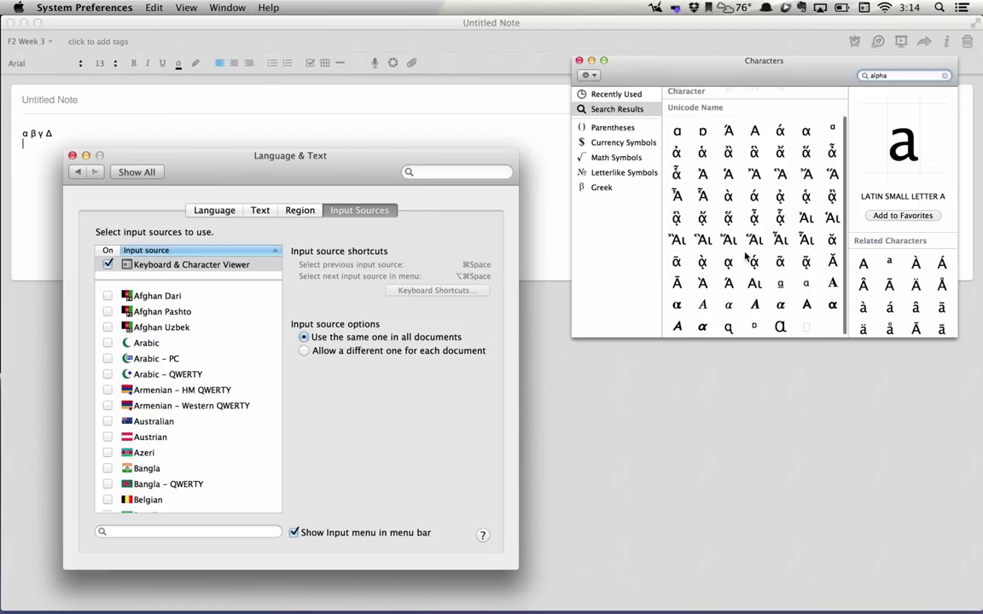
pyautogui.scroll(2, 742, 256)
pyautogui.click(807, 164)
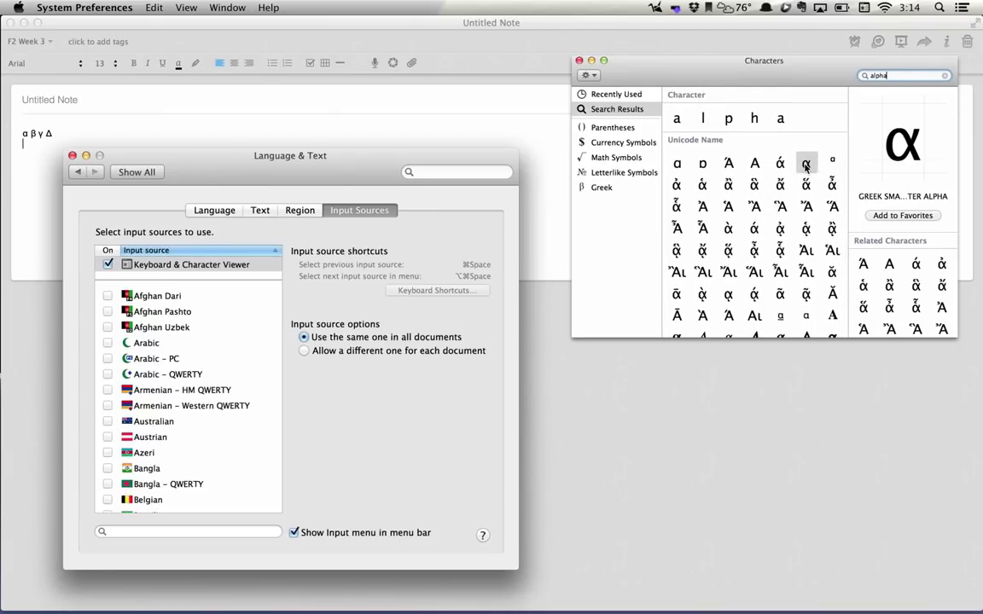
# Show the Text substitution list in Language & Text and select the (c) → © entry.
pyautogui.moveTo(347, 170); pyautogui.dragTo(343, 130)
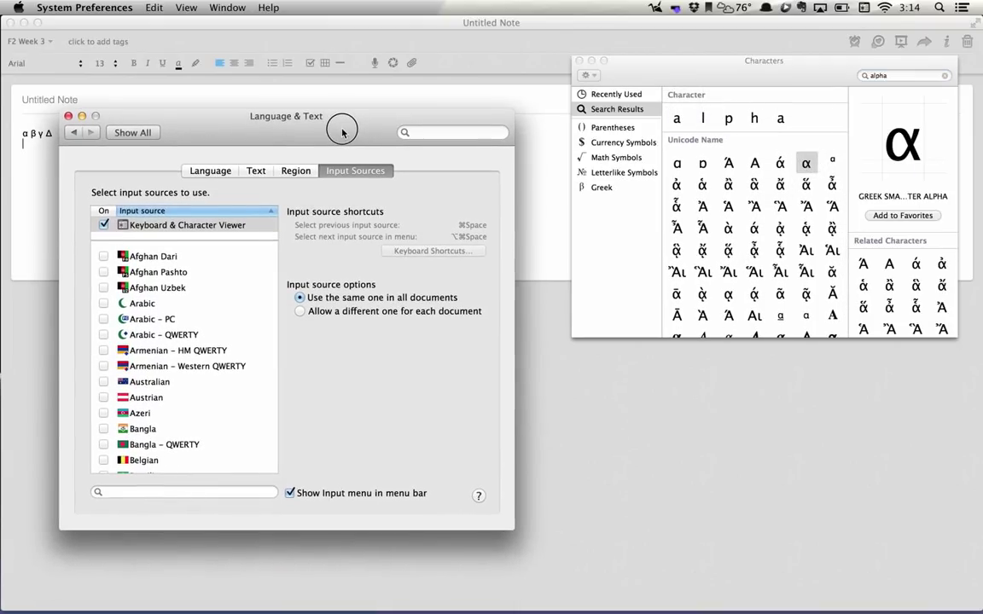
pyautogui.moveTo(231, 131); pyautogui.dragTo(227, 122)
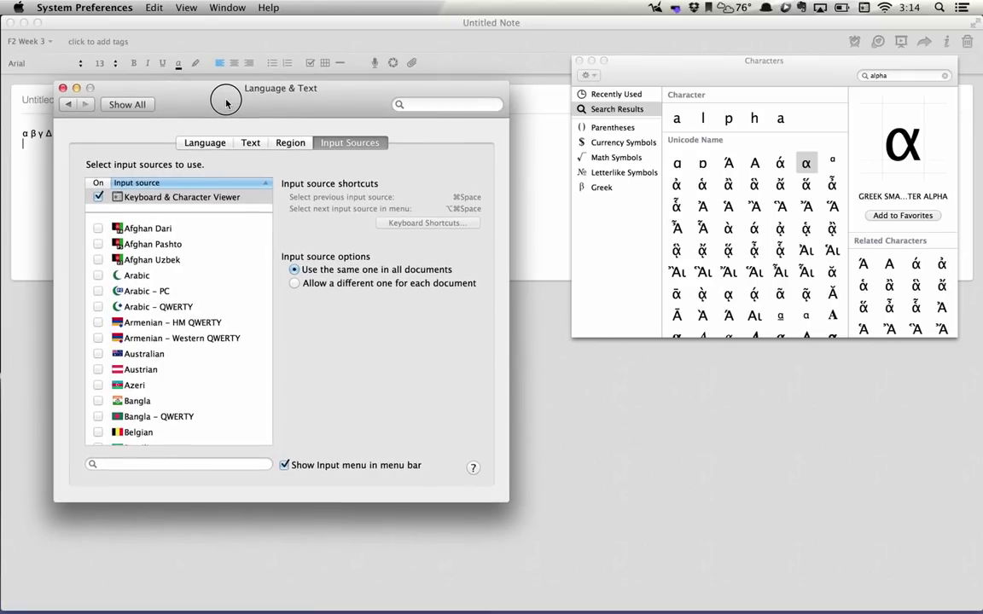
pyautogui.click(250, 161)
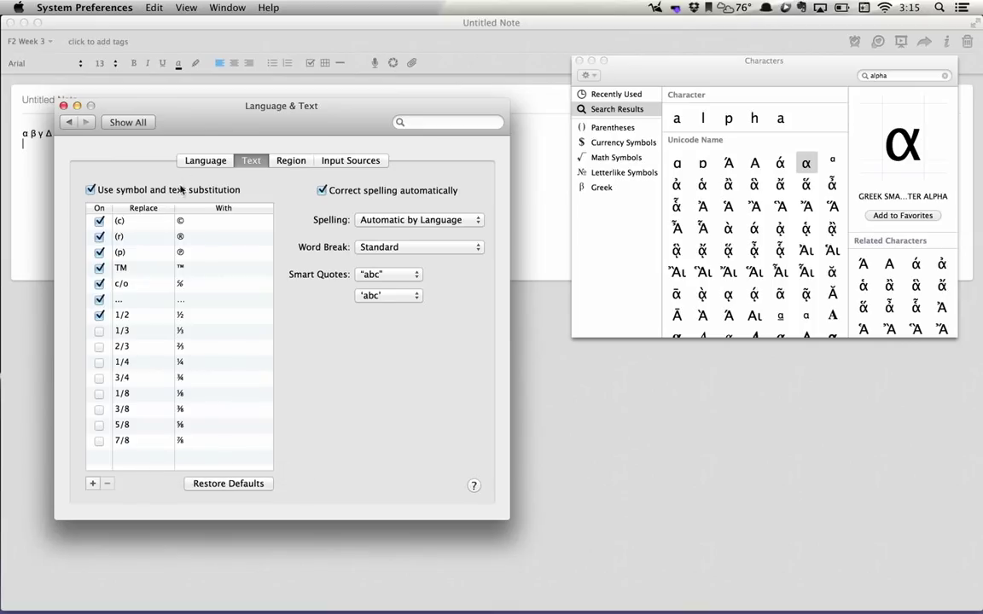
pyautogui.click(125, 222)
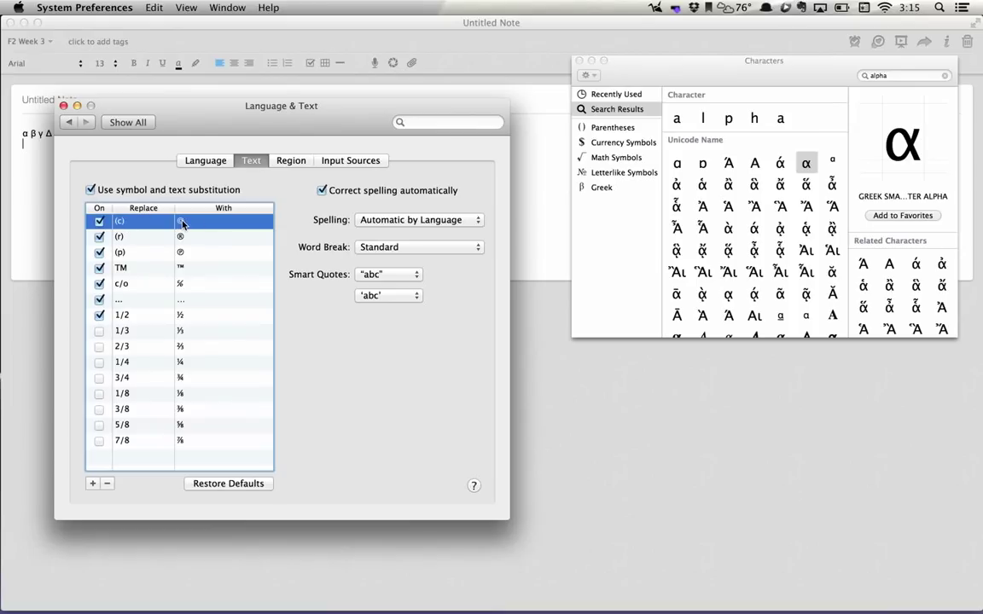
# Type '(c) 1/2' in the note as a test, delete it, and return to System Preferences.
pyautogui.moveTo(189, 132)
pyautogui.mouseDown()
pyautogui.moveTo(191, 248)
pyautogui.moveTo(131, 279)
pyautogui.mouseUp()
pyautogui.press('super+q')
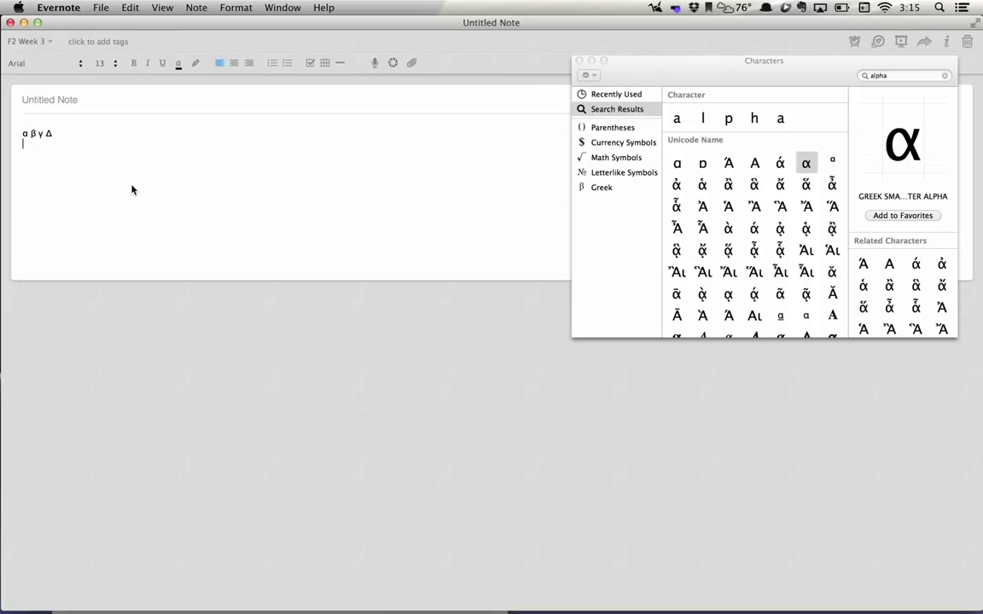
pyautogui.write('(c')
pyautogui.write(')')
pyautogui.write(' 1/2')
pyautogui.press('super+Tab')
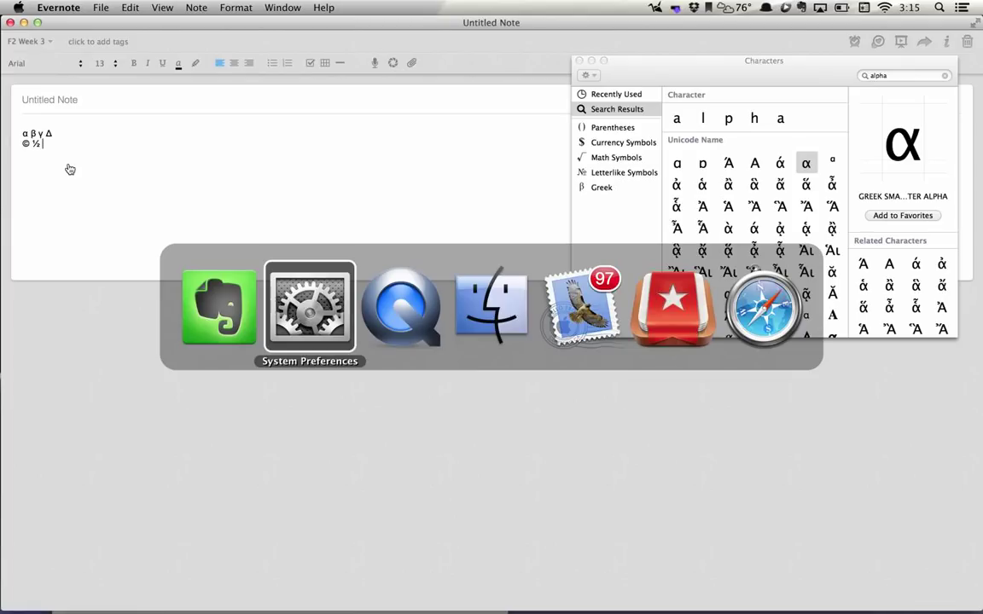
pyautogui.press('Escape')
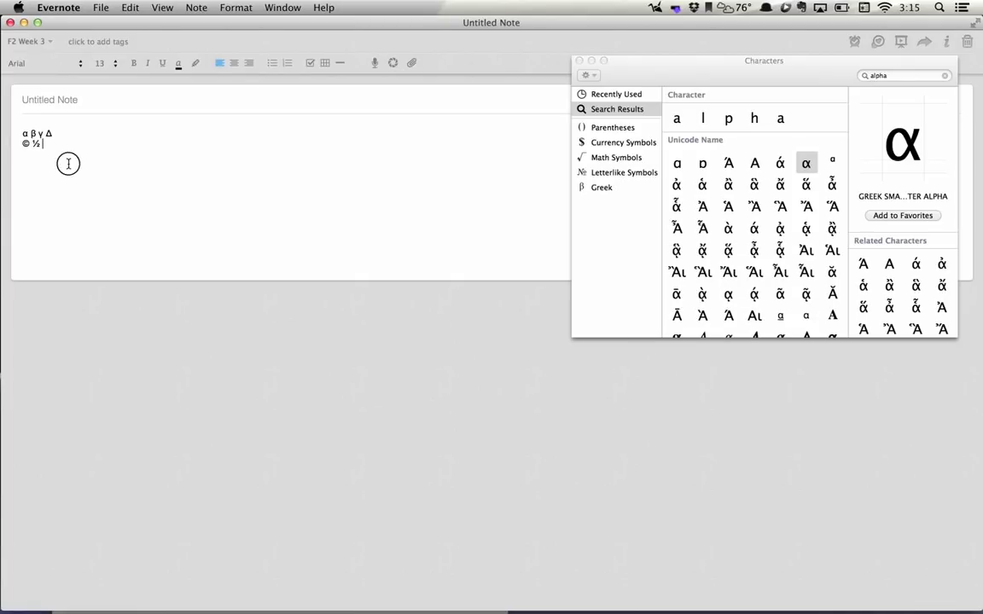
pyautogui.press('BackSpace')
pyautogui.press('BackSpace')
pyautogui.press('BackSpace')
pyautogui.press('super+Tab')
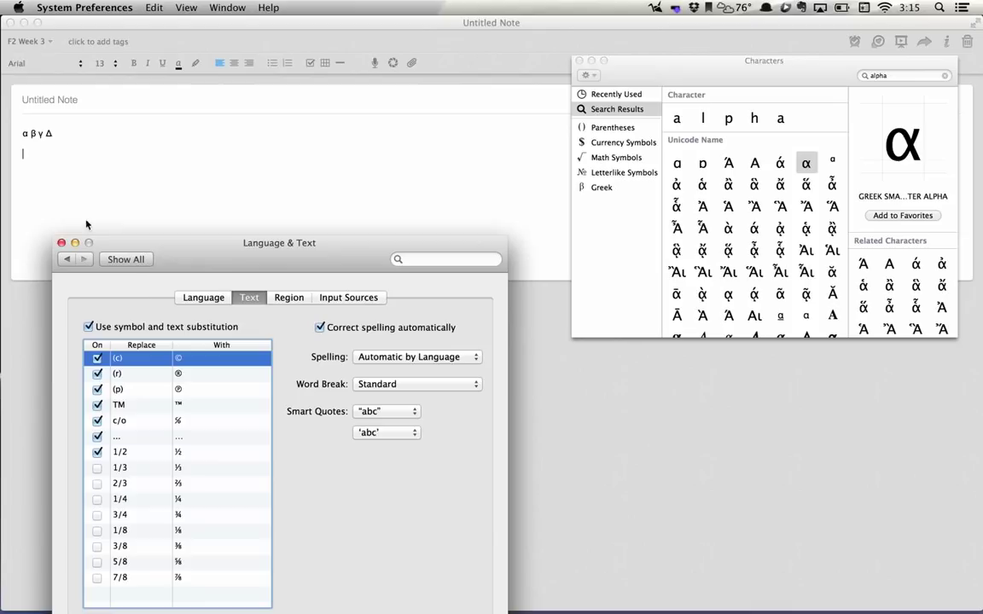
# Add a substitution replacing å with α, using α from Character Viewer.
pyautogui.moveTo(179, 263); pyautogui.dragTo(180, 163)
pyautogui.click(120, 492)
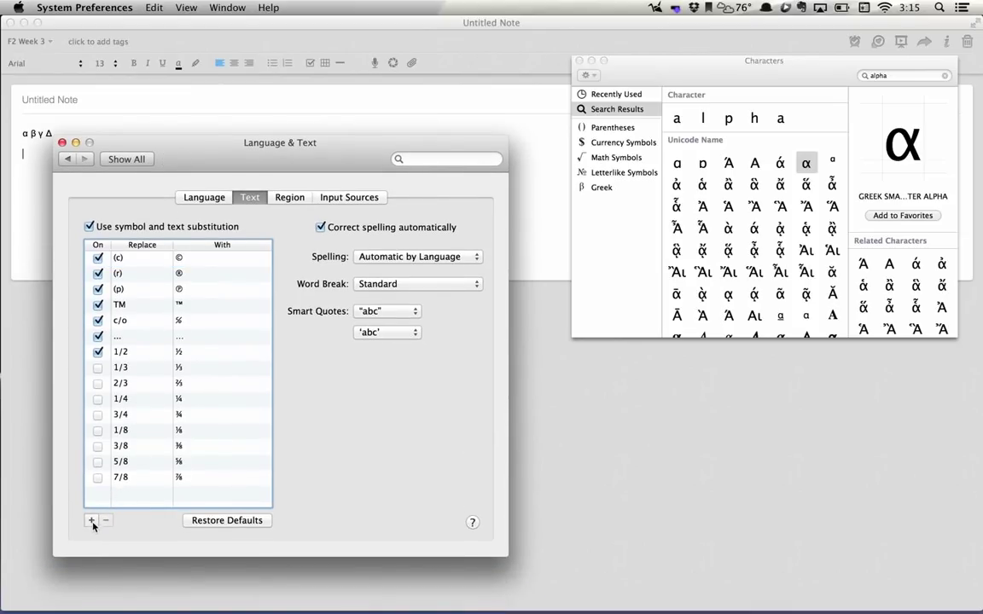
pyautogui.click(92, 520)
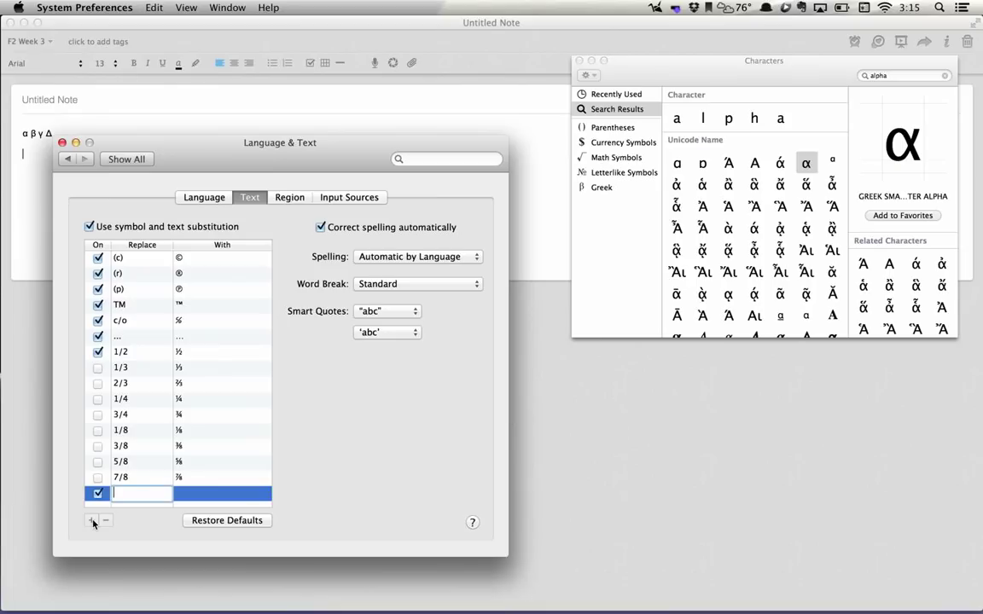
pyautogui.write('å')
pyautogui.press('Tab')
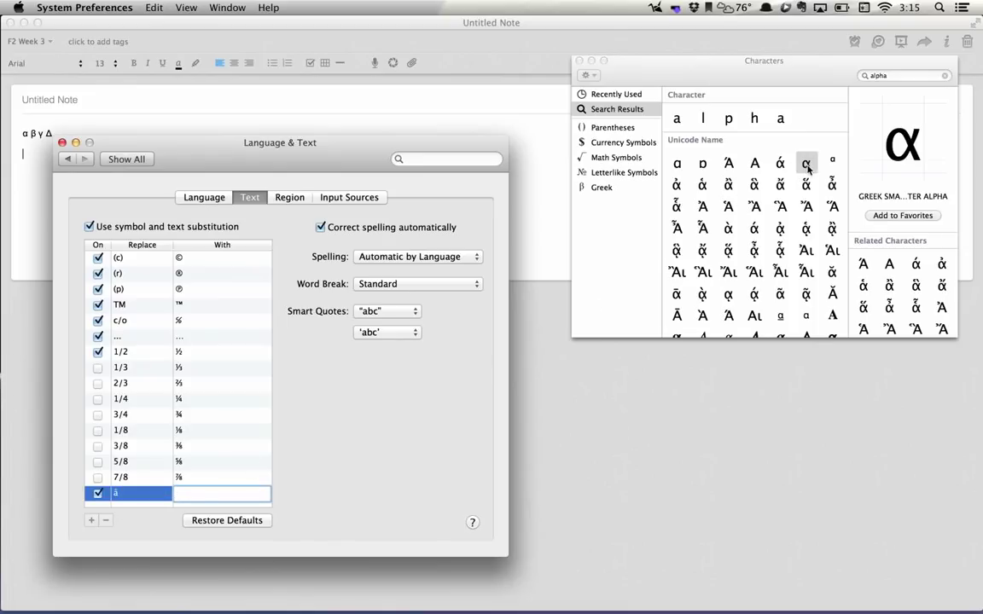
pyautogui.doubleClick(807, 165)
pyautogui.click(91, 521)
pyautogui.press('Return')
# Start a new substitution entry with ∫ as its shortcut.
pyautogui.click(92, 522)
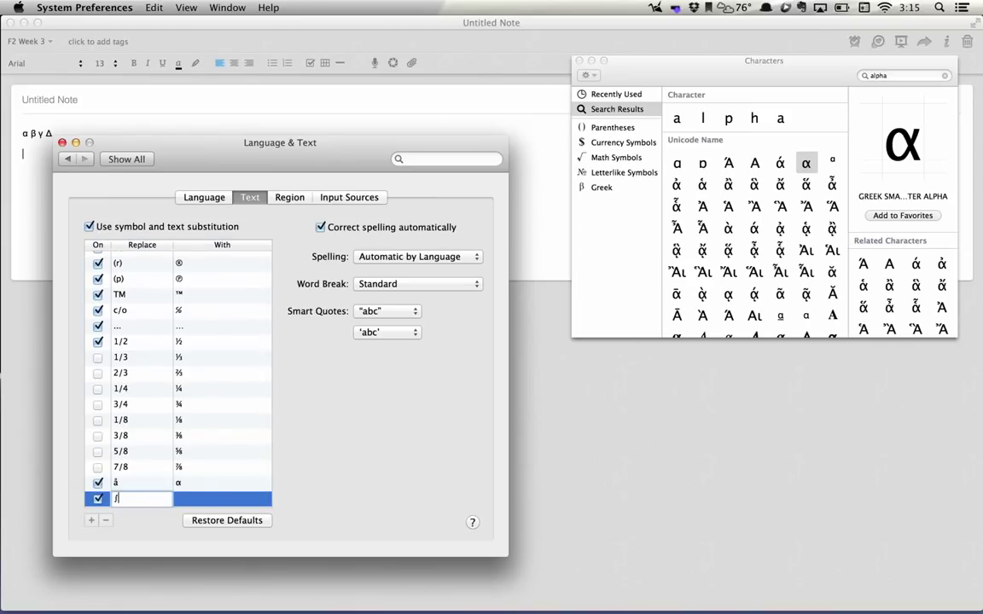
pyautogui.write('∫')
pyautogui.press('Tab')
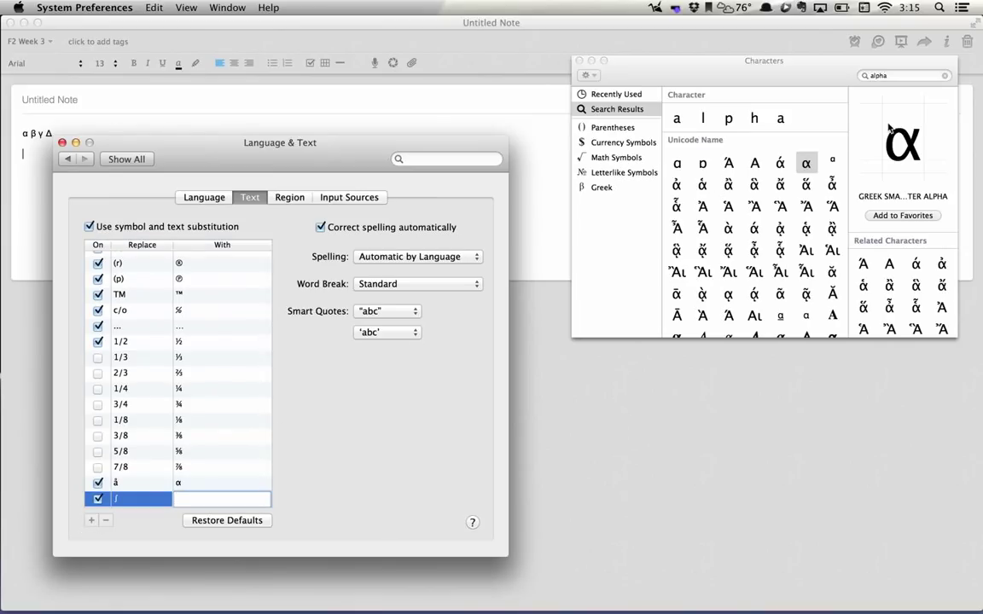
pyautogui.click(897, 76)
pyautogui.write('b')
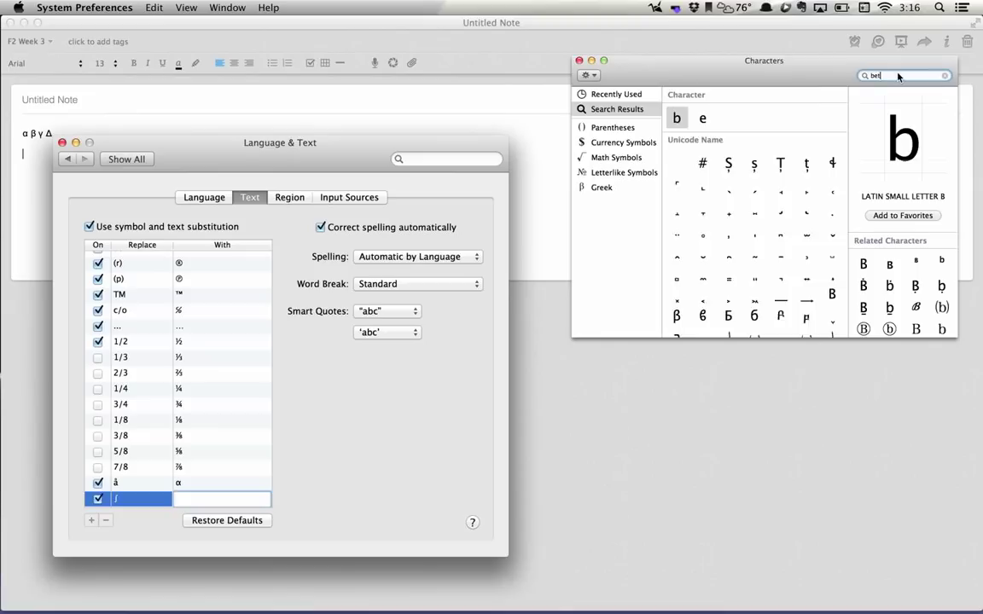
# Search 'beta' in Character Viewer and set β as the replacement for ∫.
pyautogui.write('eta')
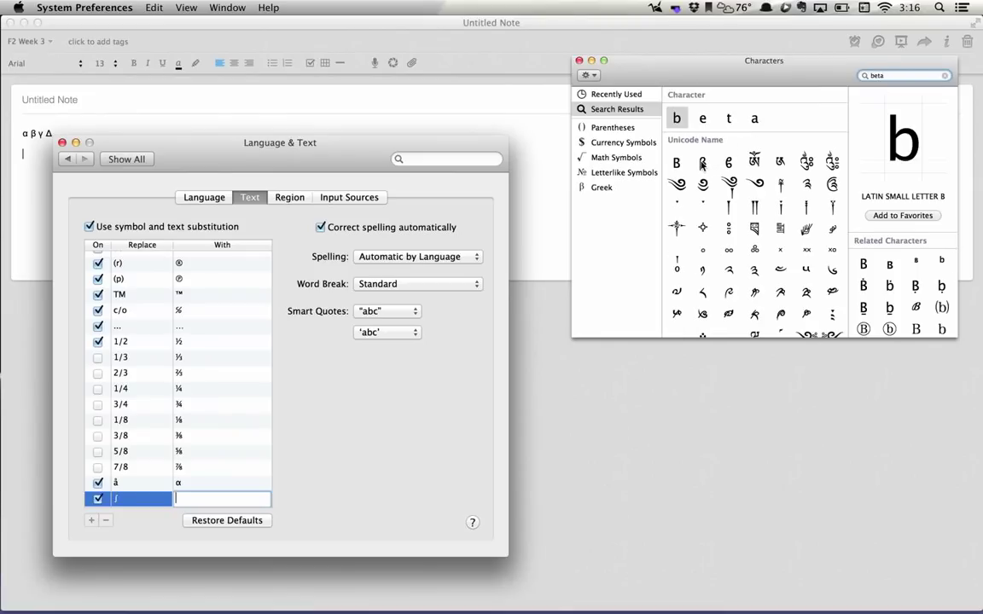
pyautogui.doubleClick(703, 162)
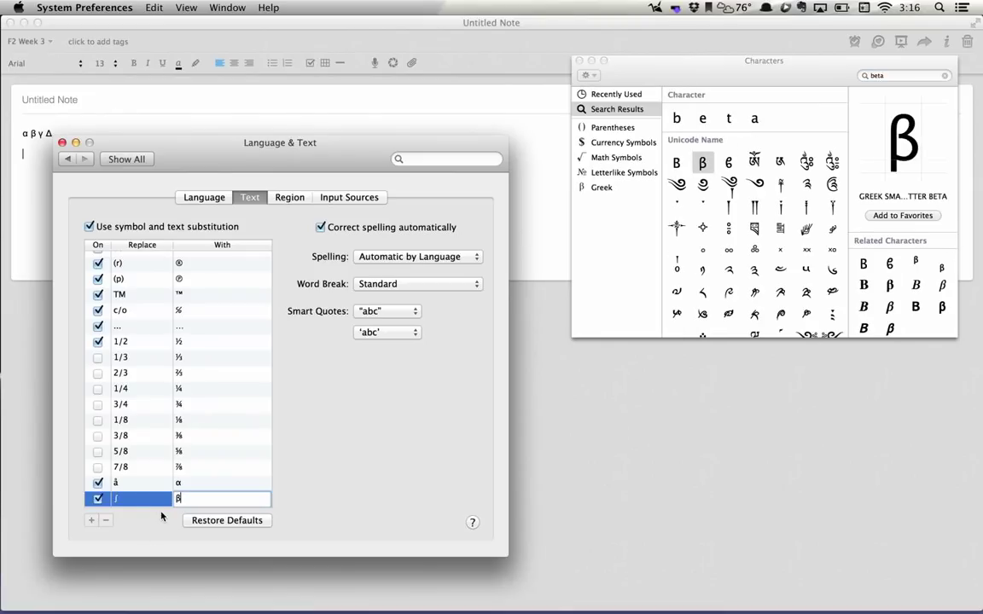
pyautogui.click(91, 520)
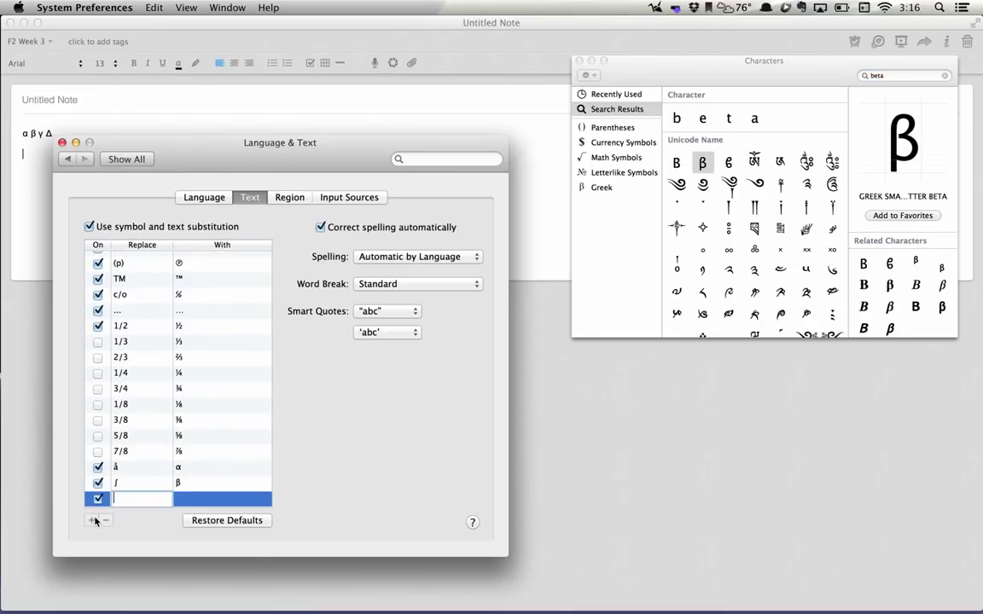
# Add a ç → γ substitution via a 'gamma' search, then start another blank entry.
pyautogui.write('ç')
pyautogui.click(914, 76)
pyautogui.write('ga')
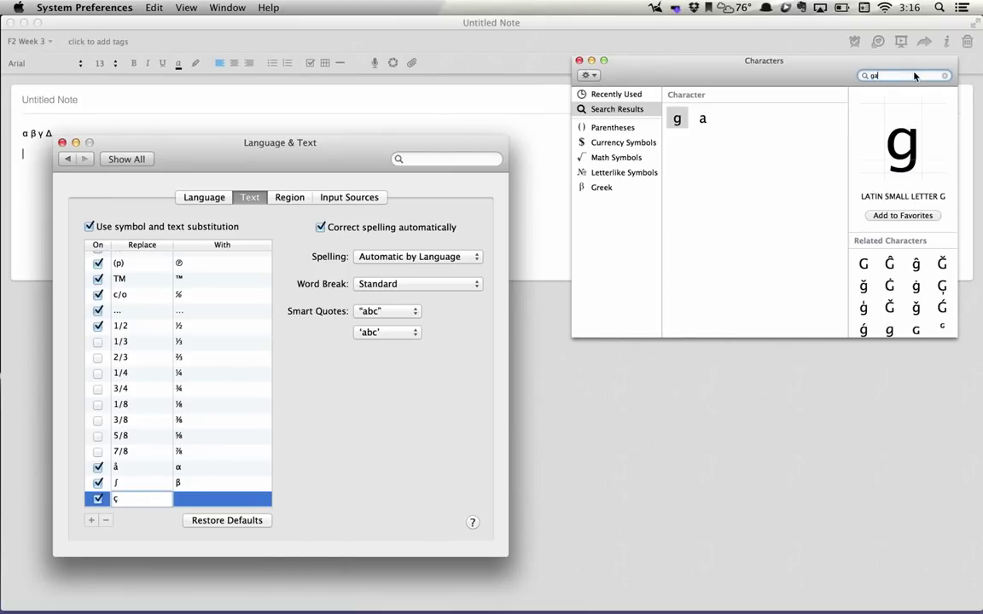
pyautogui.write('mma')
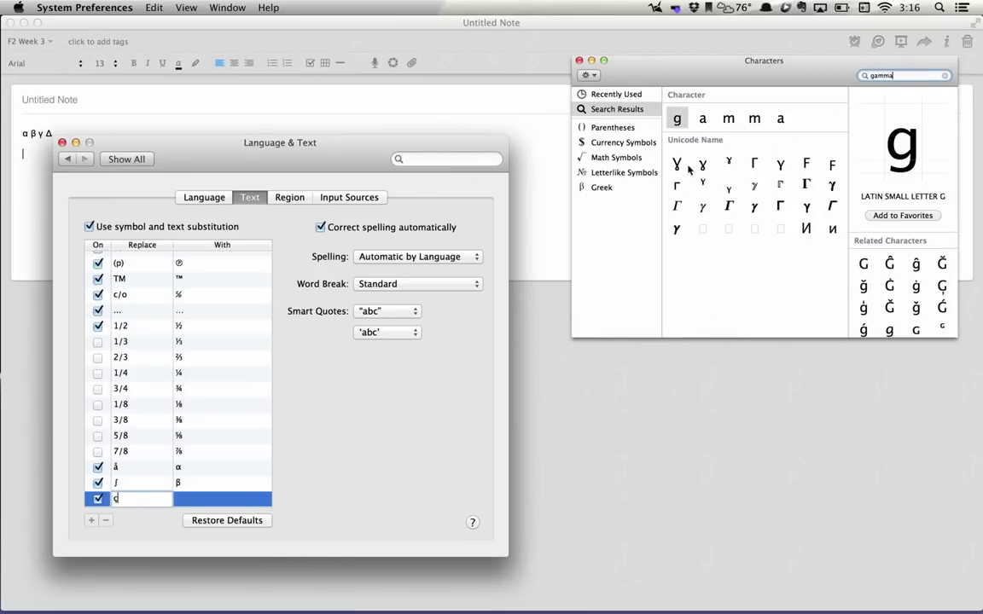
pyautogui.doubleClick(780, 164)
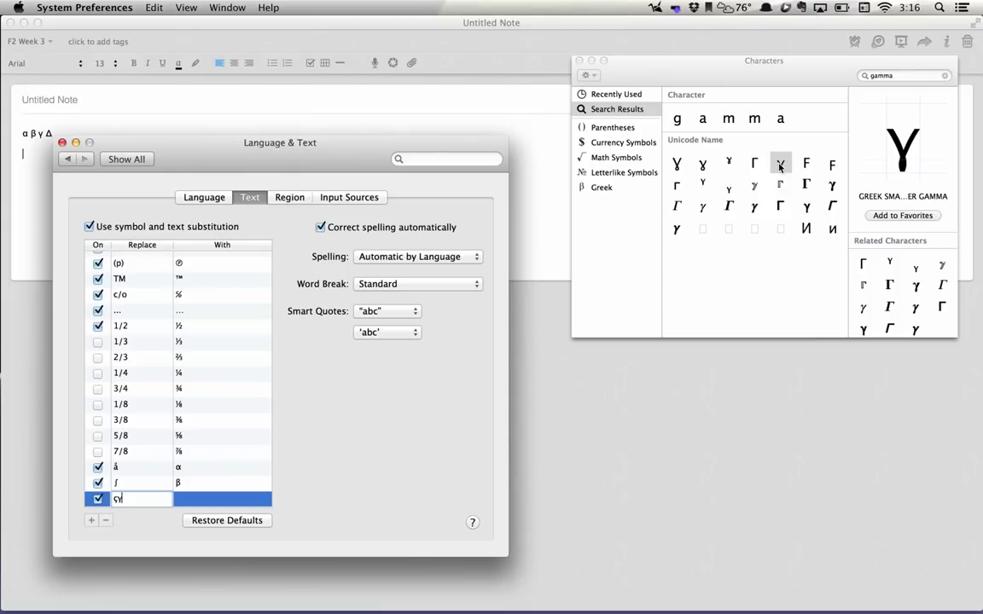
pyautogui.press('BackSpace')
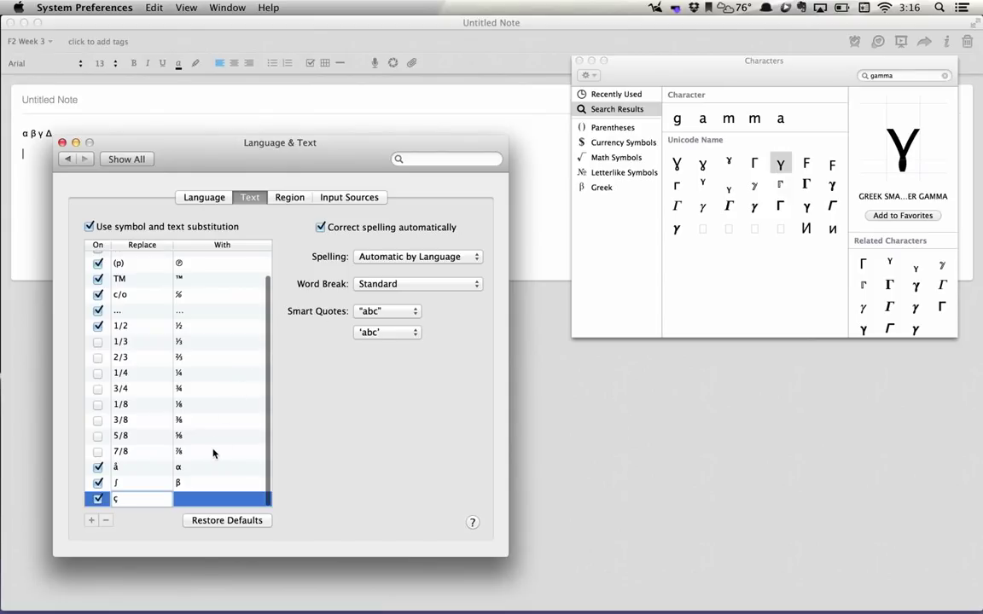
pyautogui.click(186, 501)
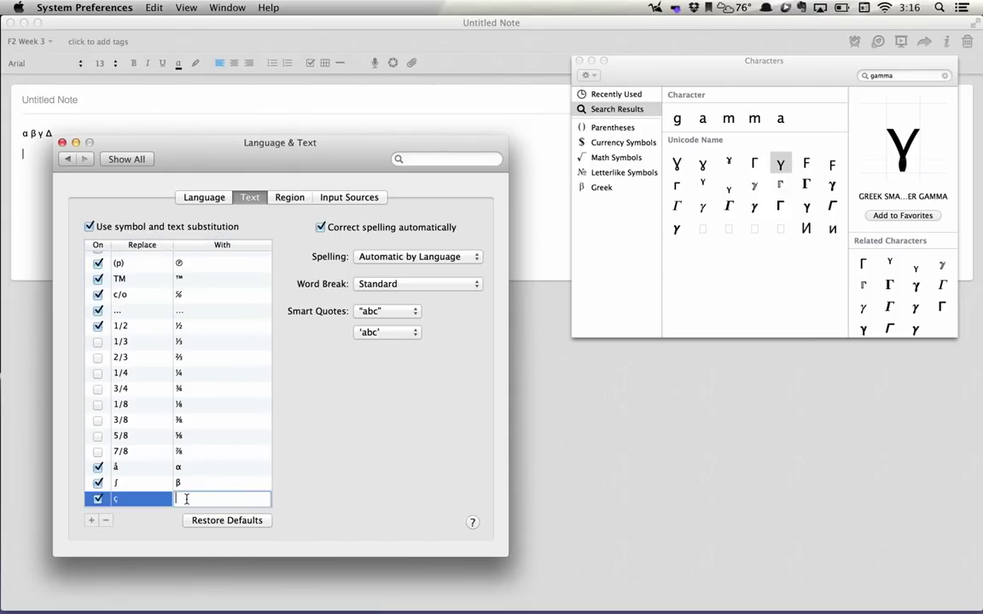
pyautogui.doubleClick(780, 164)
pyautogui.press('Return')
pyautogui.click(91, 519)
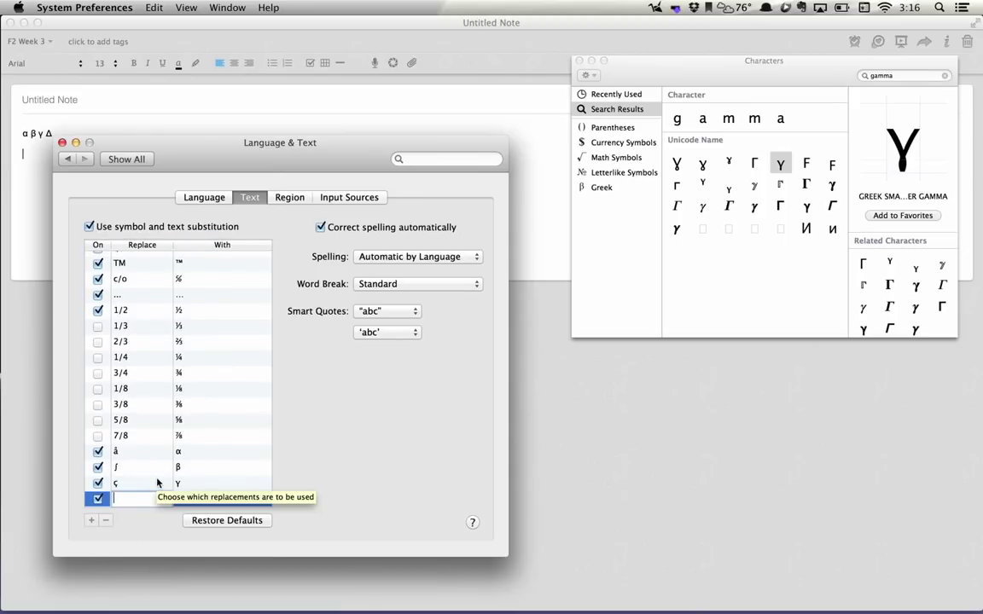
# Map ∂ to Δ using a 'delta' search, then close the Language & Text window.
pyautogui.write('∂')
pyautogui.press('Tab')
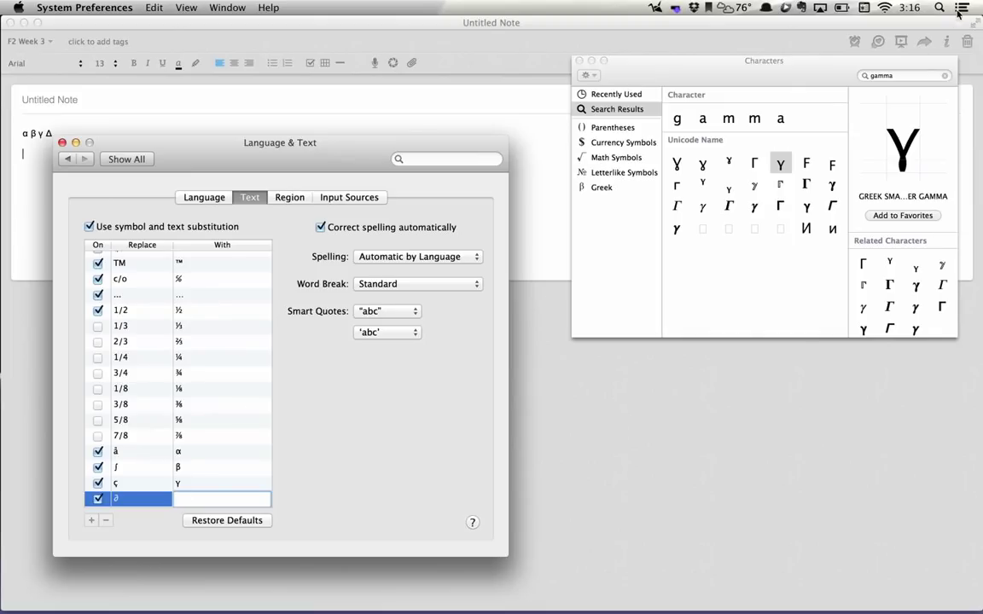
pyautogui.click(897, 75)
pyautogui.write('delta')
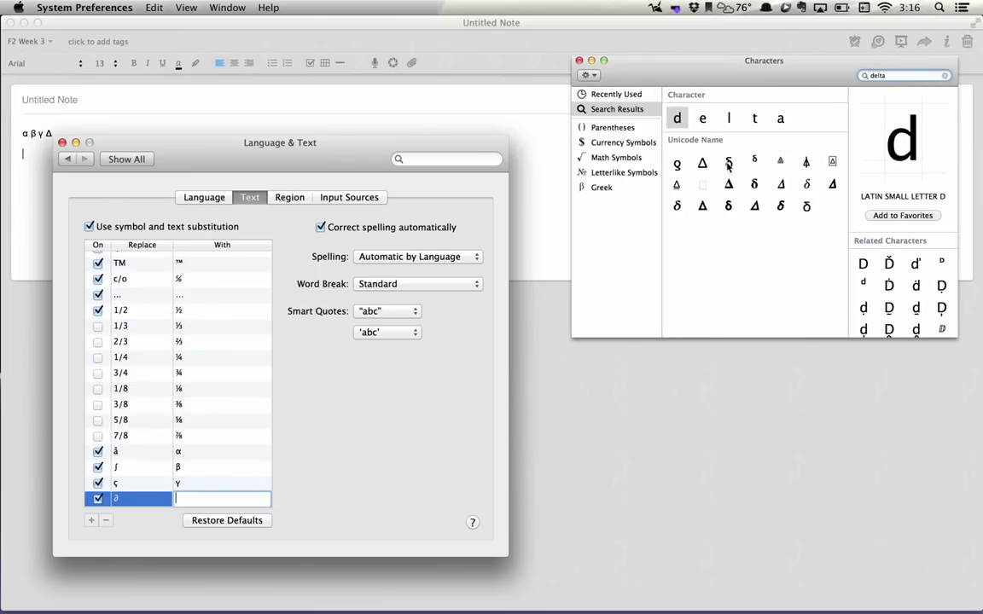
pyautogui.doubleClick(702, 163)
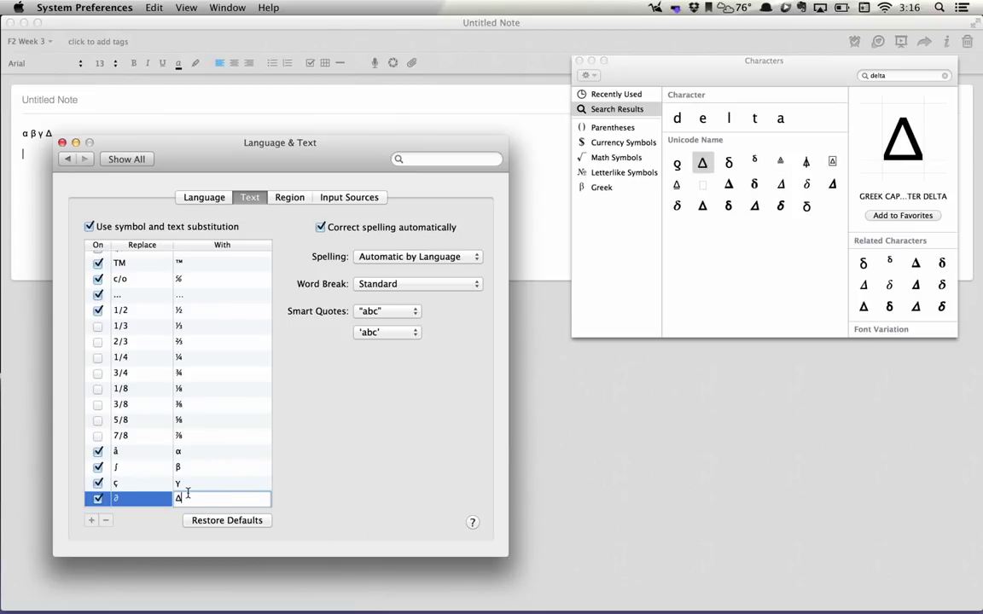
pyautogui.press('Return')
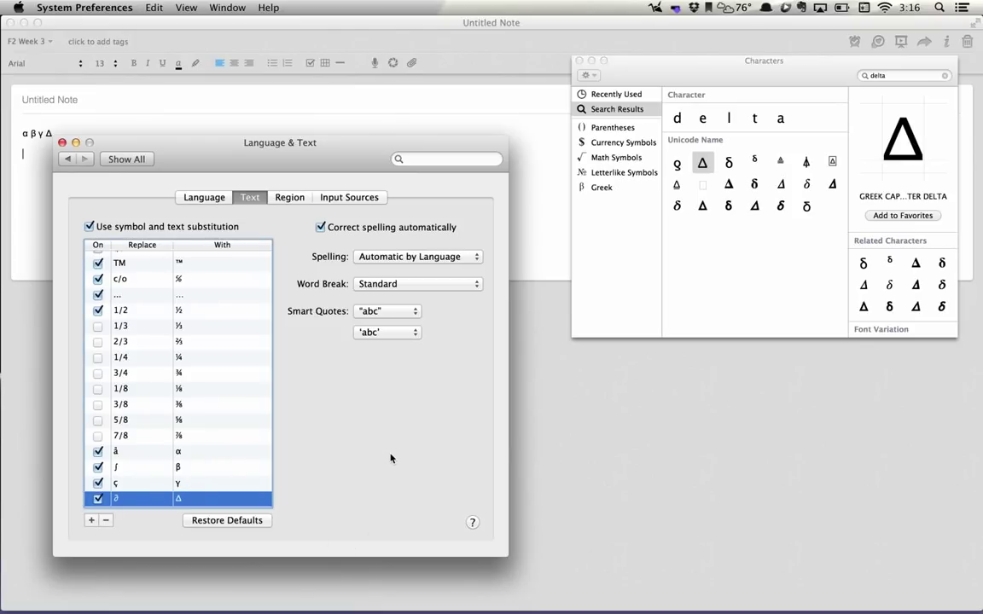
pyautogui.press('super+w')
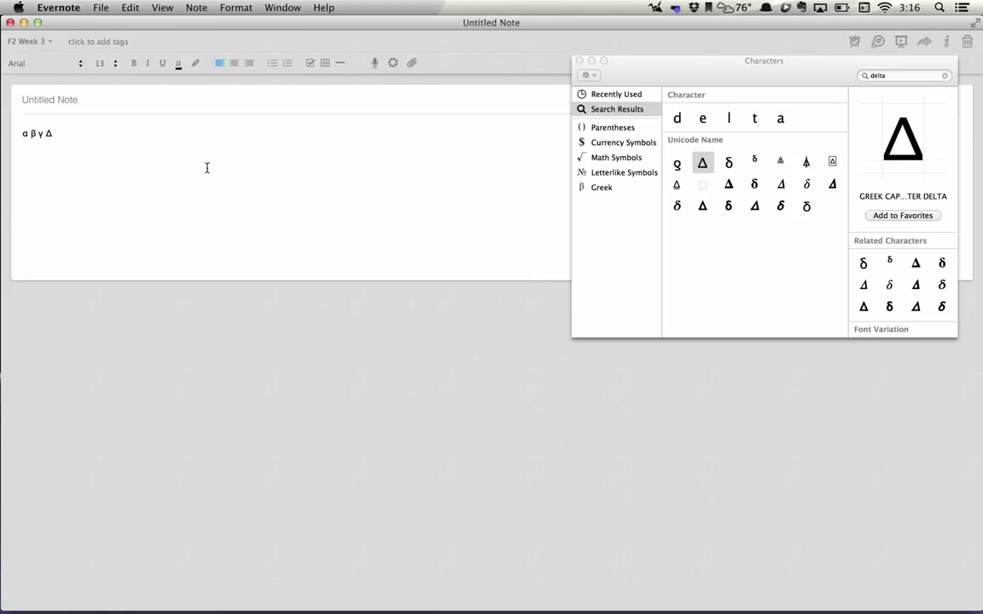
# Type a second α β γ Δ line, then 'α-chain β-chain Δ-chain γ-chain' using the shortcuts.
pyautogui.press('Return')
pyautogui.write('α ')
pyautogui.write('β')
pyautogui.write(' γ Δ')
pyautogui.press('Return')
pyautogui.write('a-')
pyautogui.write('chain ')
pyautogui.write('bet')
pyautogui.press('BackSpace')
pyautogui.press('BackSpace')
pyautogui.write('-chai')
pyautogui.write('n')
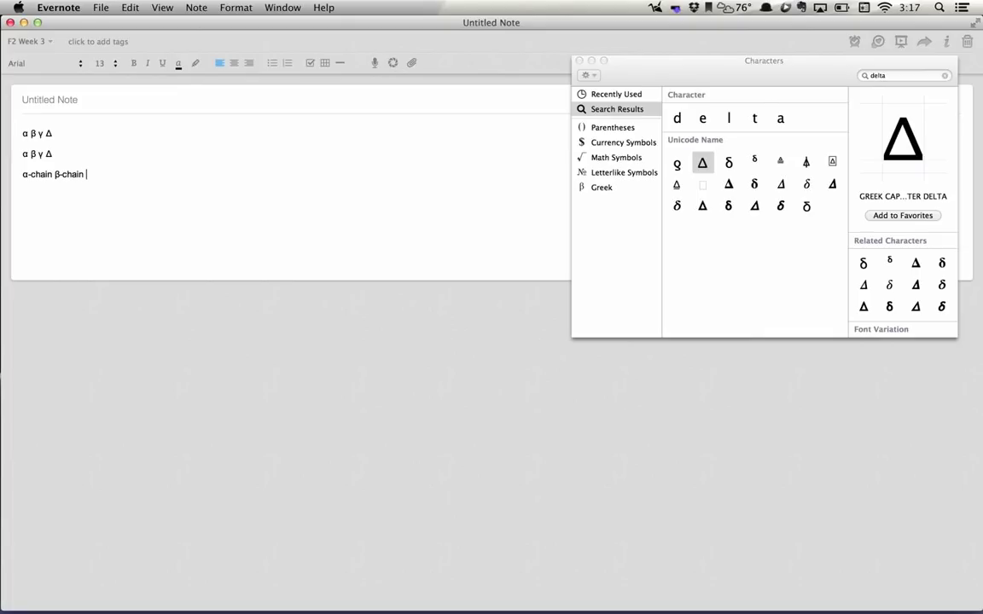
pyautogui.write(' d')
pyautogui.press('BackSpace')
pyautogui.write('Δ-chain')
pyautogui.write(' ç')
pyautogui.press('BackSpace')
pyautogui.write('γ-chain')
pyautogui.press('Return')
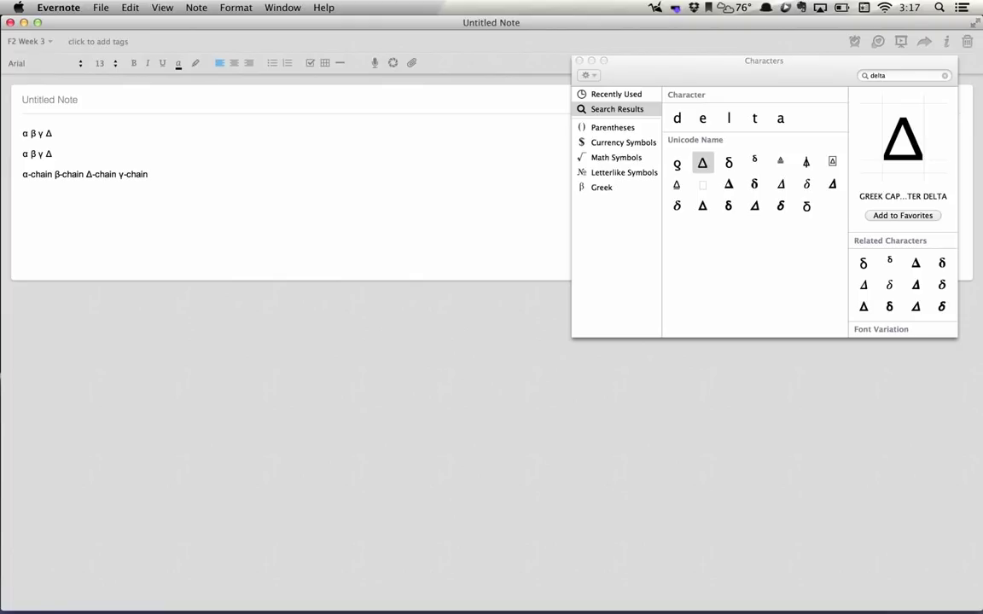